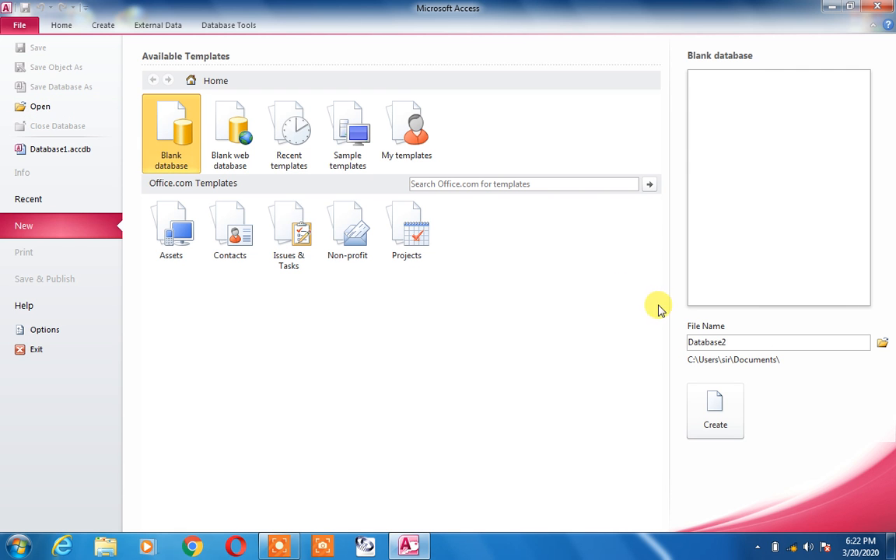
- Create a new blank database named Database2
click(716, 411)
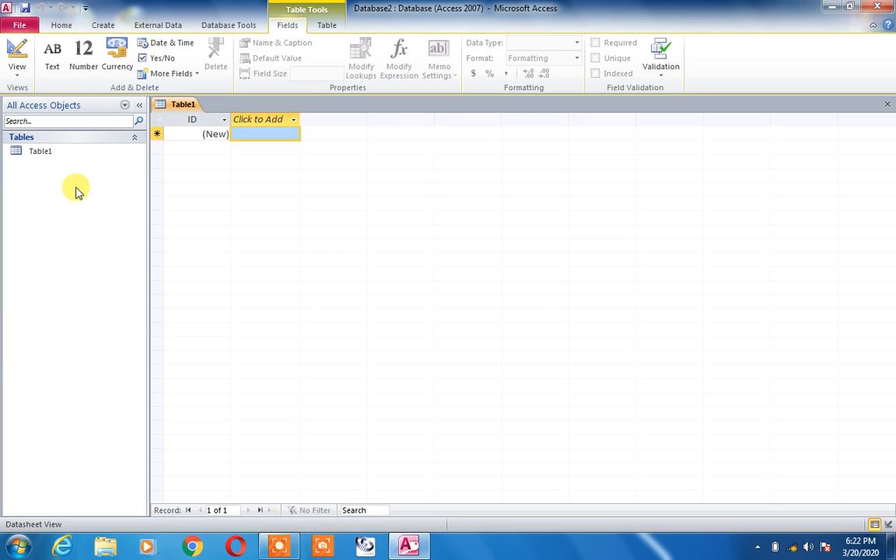
- Save the table as Table1 and switch it to Design View
right_click(46, 153)
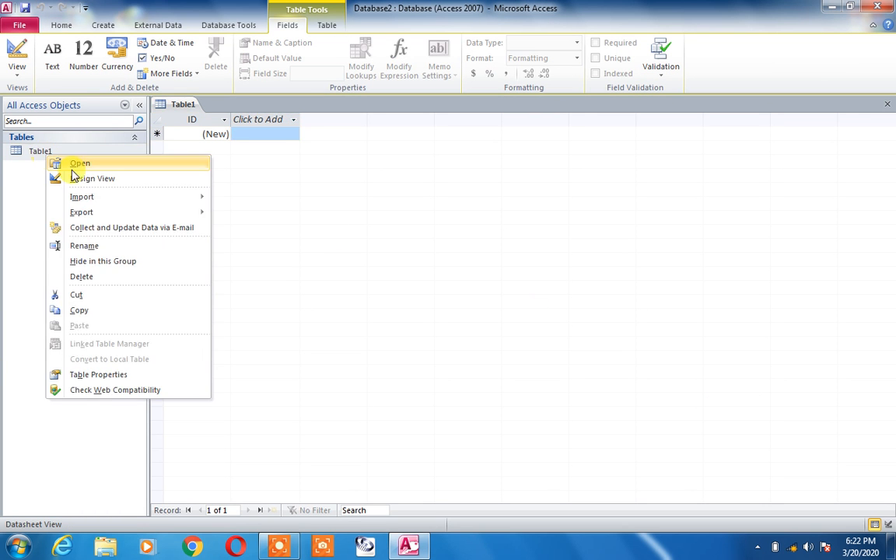
click(77, 180)
click(443, 214)
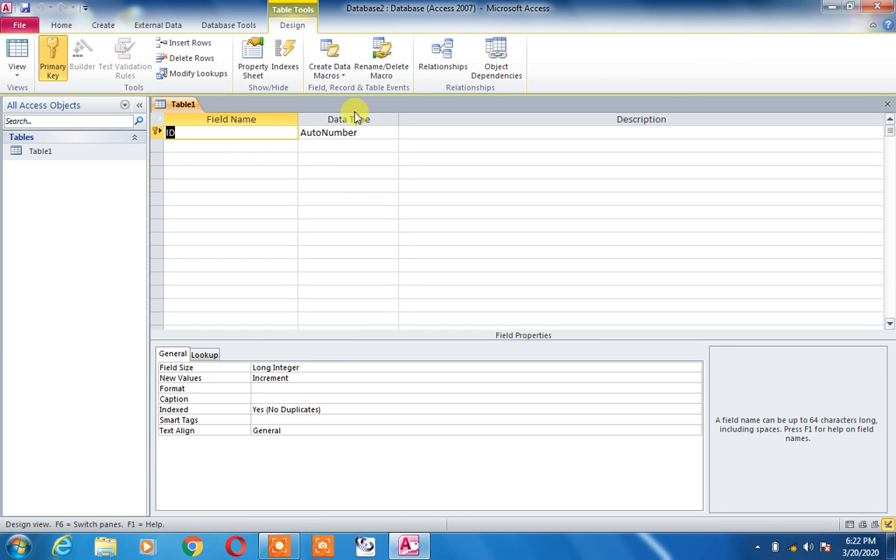
- Add a second field row below ID with the Text data type
click(369, 133)
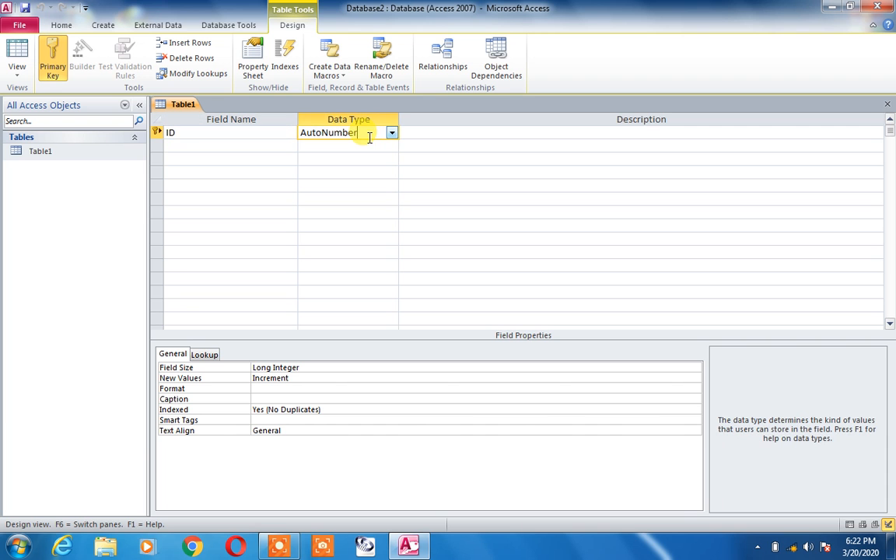
click(366, 148)
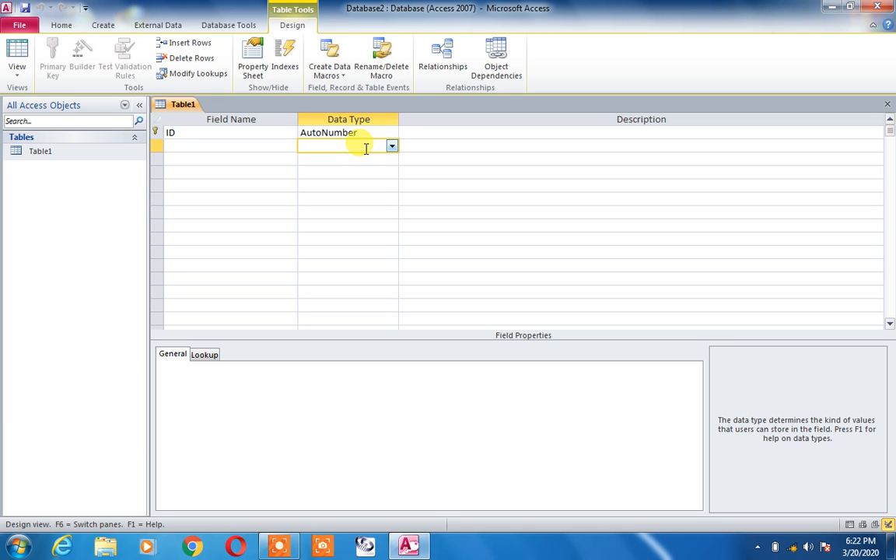
click(393, 147)
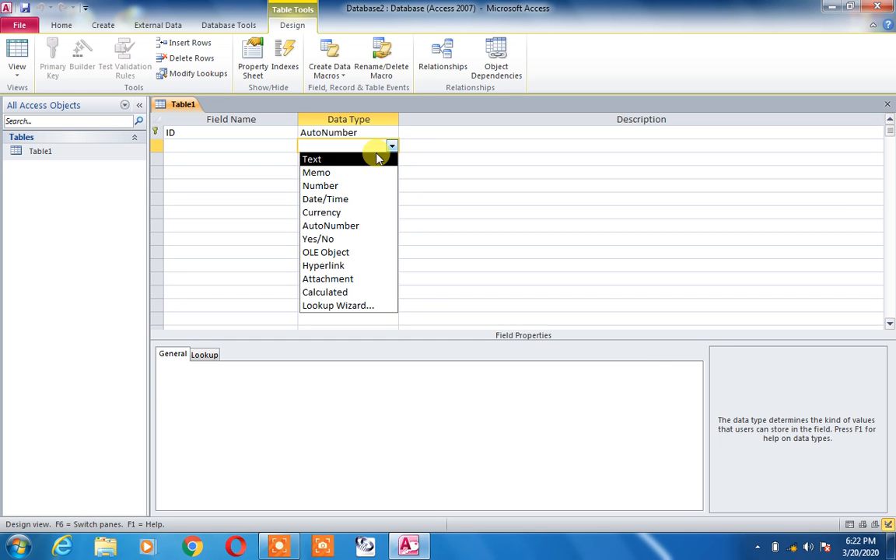
click(376, 157)
click(376, 154)
click(289, 143)
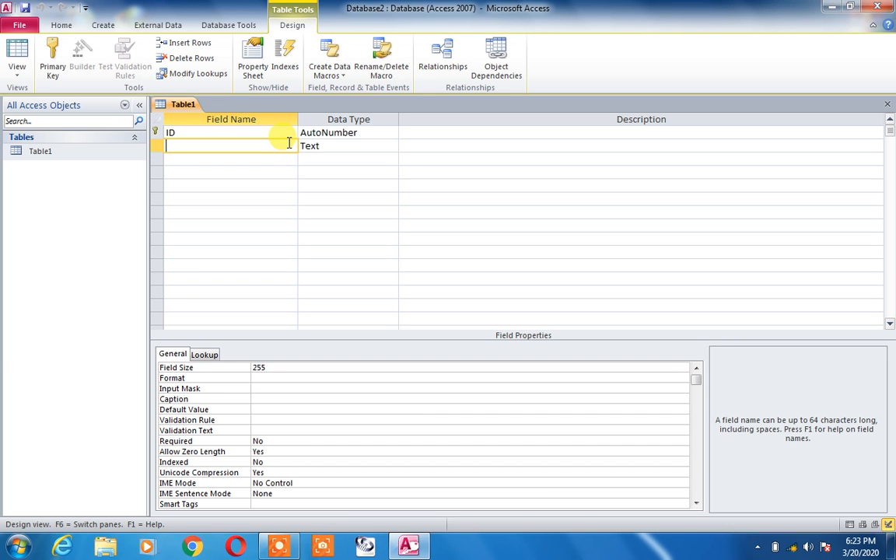
- Name the second field 'Student Name' and close the Table1 design
text(Student Name)
key(Tab)
click(312, 159)
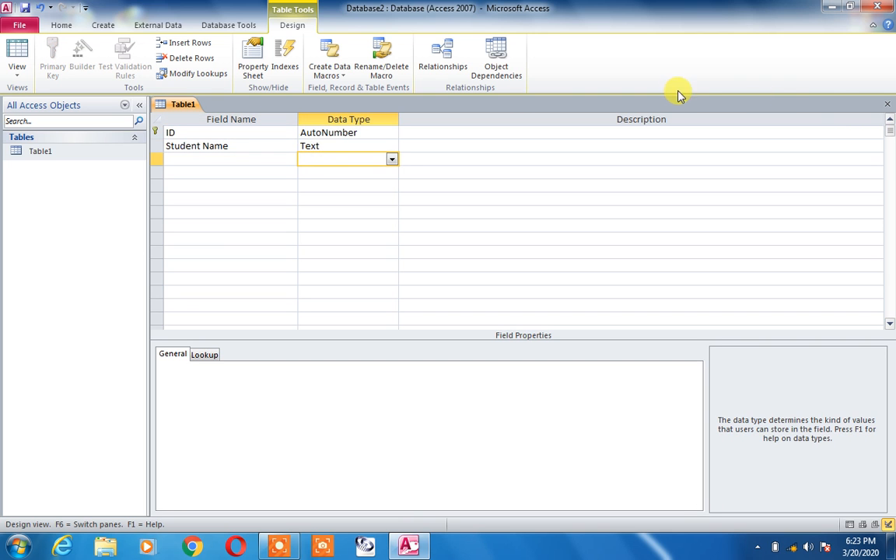
click(886, 105)
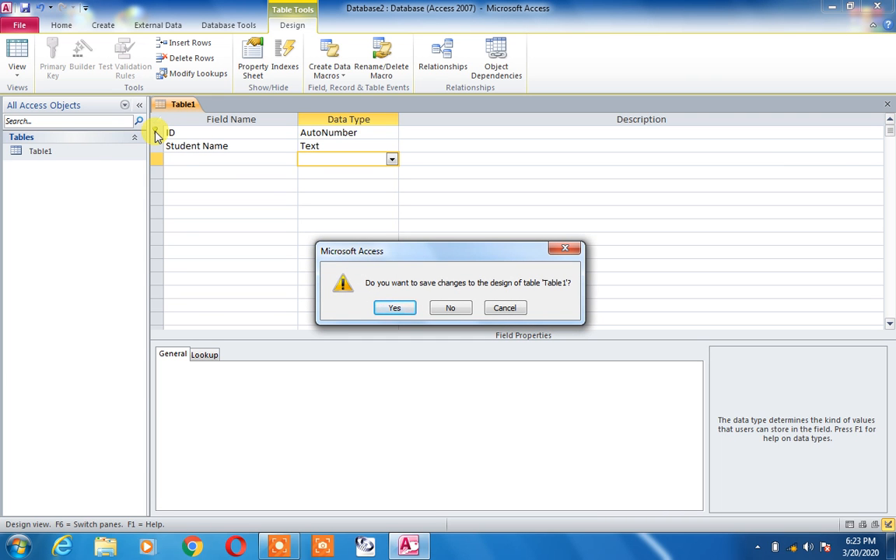
- Save the design, open Table1's datasheet, widen Student Name and enter a student's name
click(394, 308)
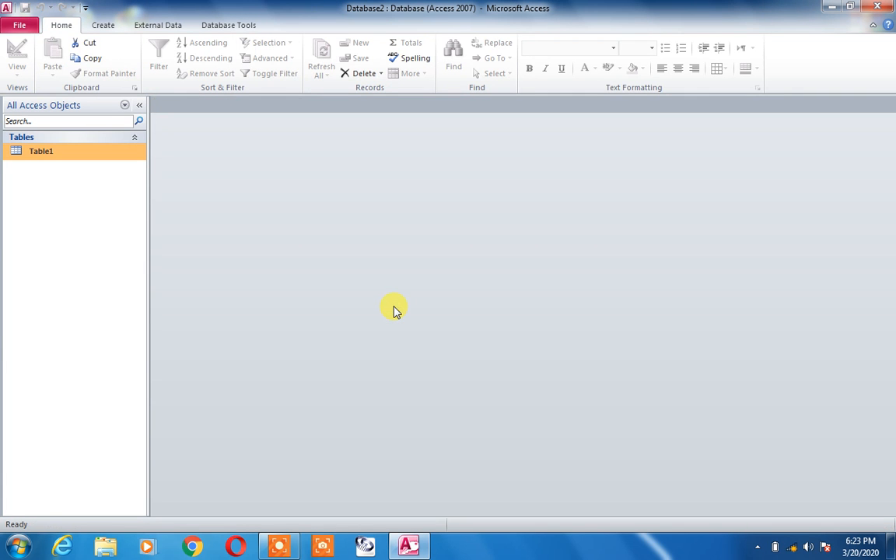
double_click(61, 153)
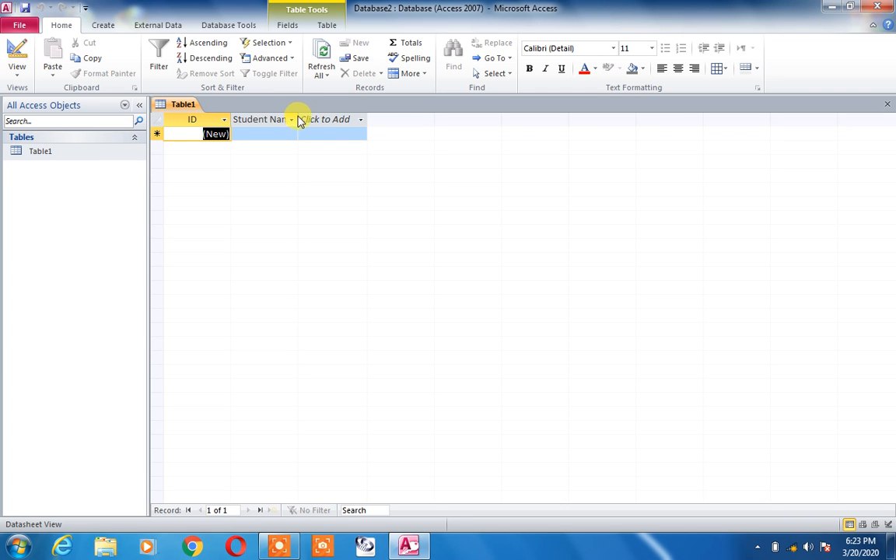
drag(297, 117, 333, 116)
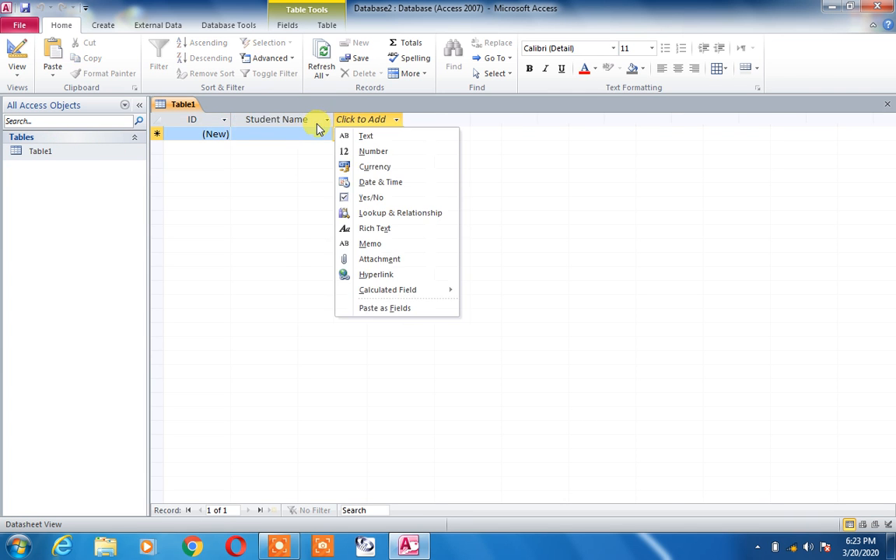
click(314, 135)
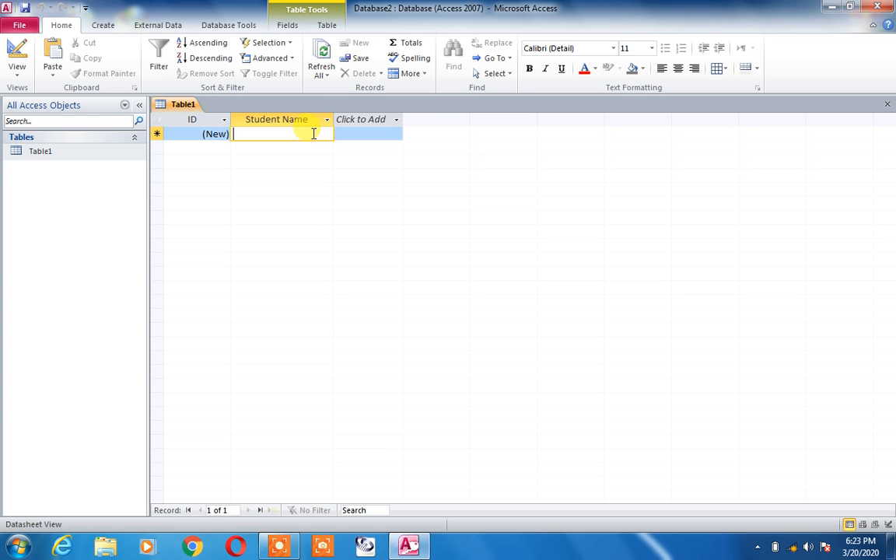
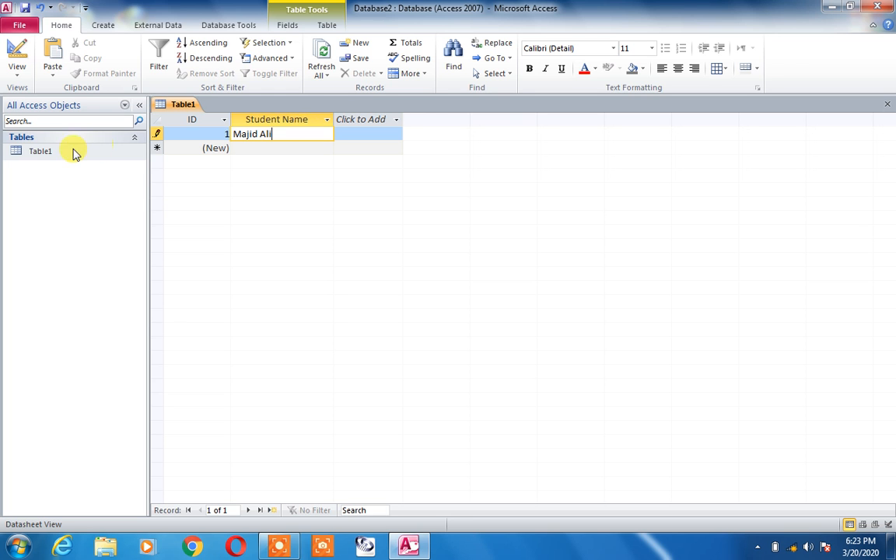
- Check in Design View that Student Name is Text, then reopen Table1's datasheet
click(39, 150)
right_click(37, 149)
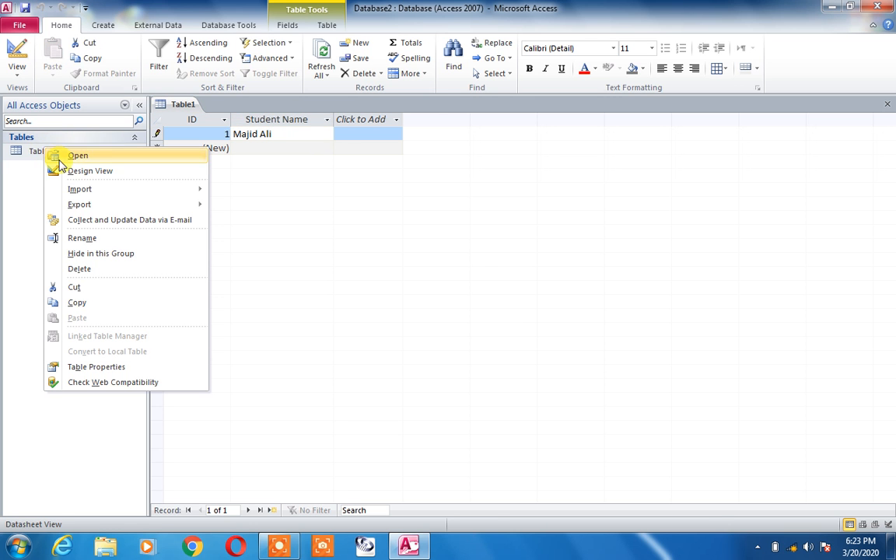
click(69, 170)
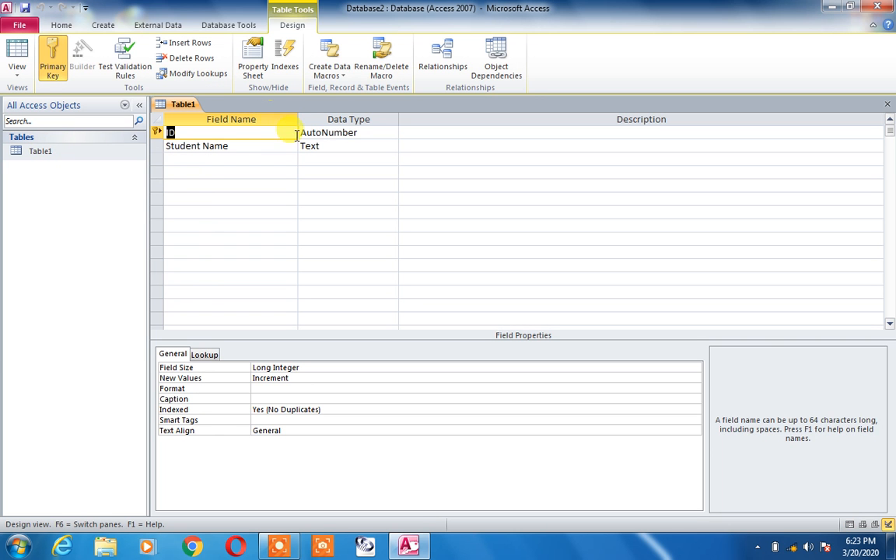
click(310, 147)
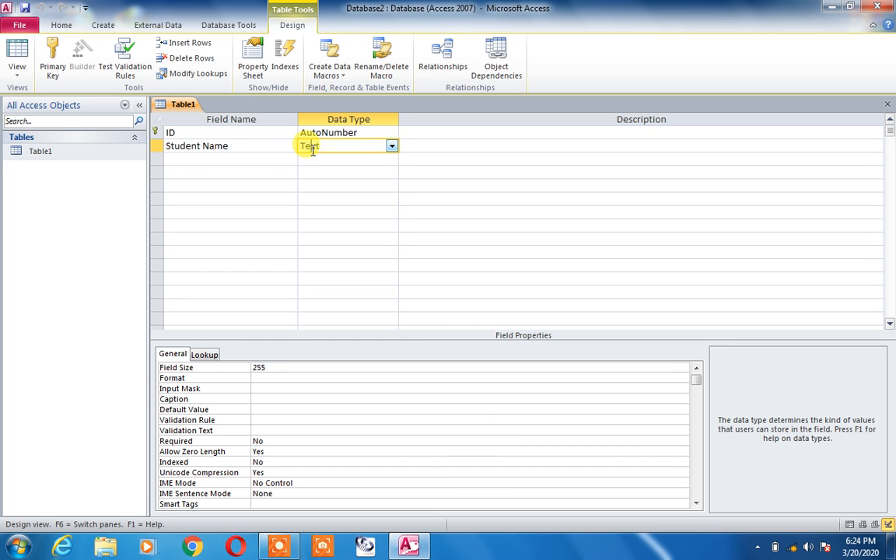
double_click(31, 151)
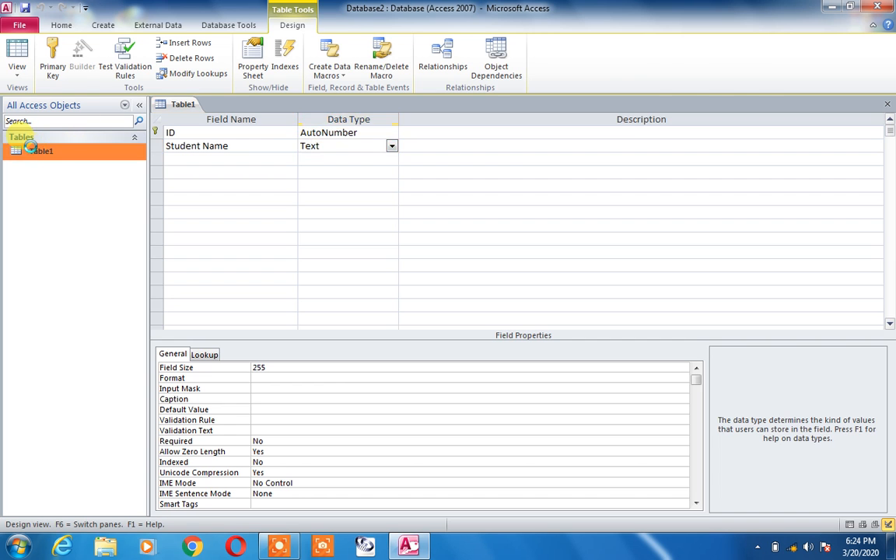
- Test the Student Name cell with the numbers 34545 and 100, saving the record
double_click(298, 132)
key(BackSpace)
key(BackSpace)
key(BackSpace)
key(BackSpace)
key(BackSpace)
key(BackSpace)
key(BackSpace)
text(34545)
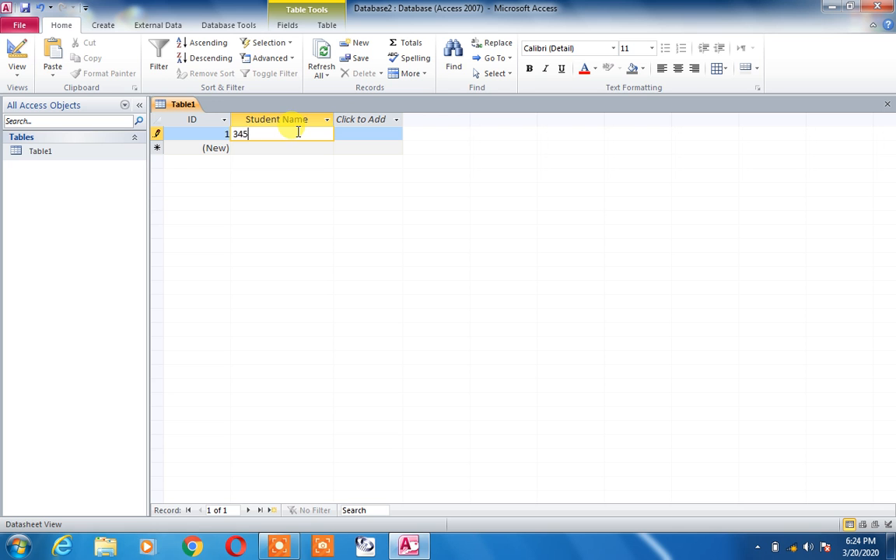
key(BackSpace)
key(BackSpace)
key(BackSpace)
key(BackSpace)
key(BackSpace)
text(100)
key(Down)
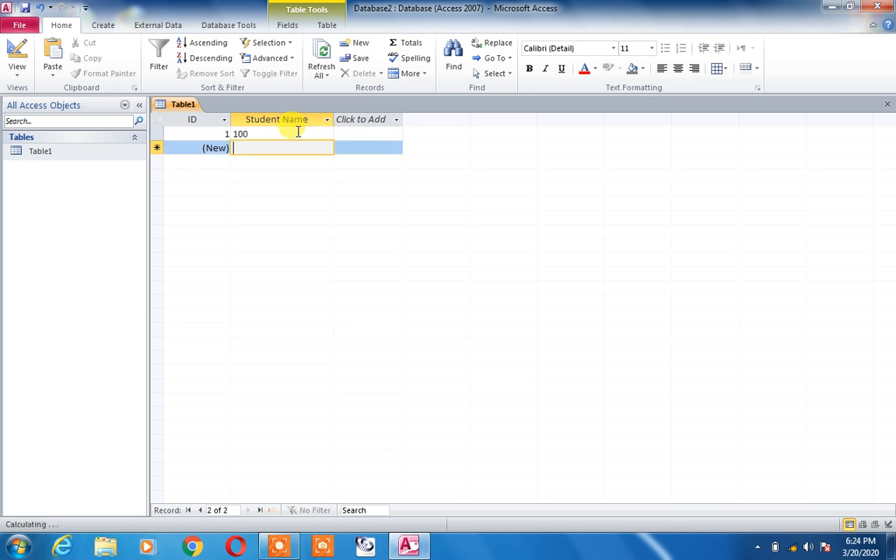
key(Up)
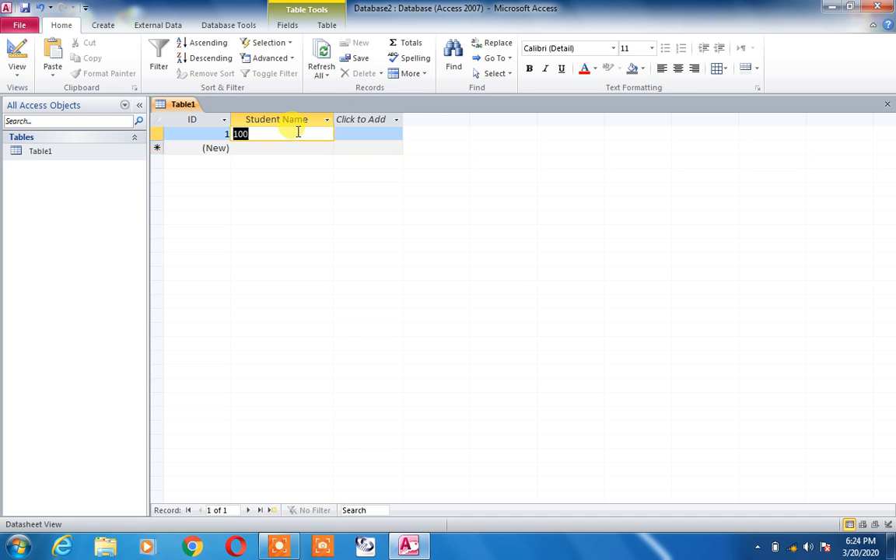
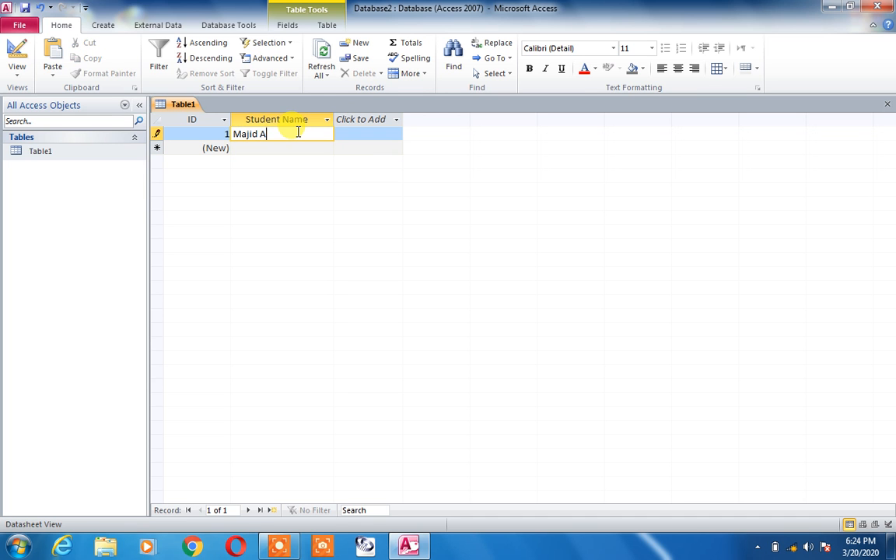
- Replace record 1's Student Name with a student's name, then an e-mail address, and save
click(298, 146)
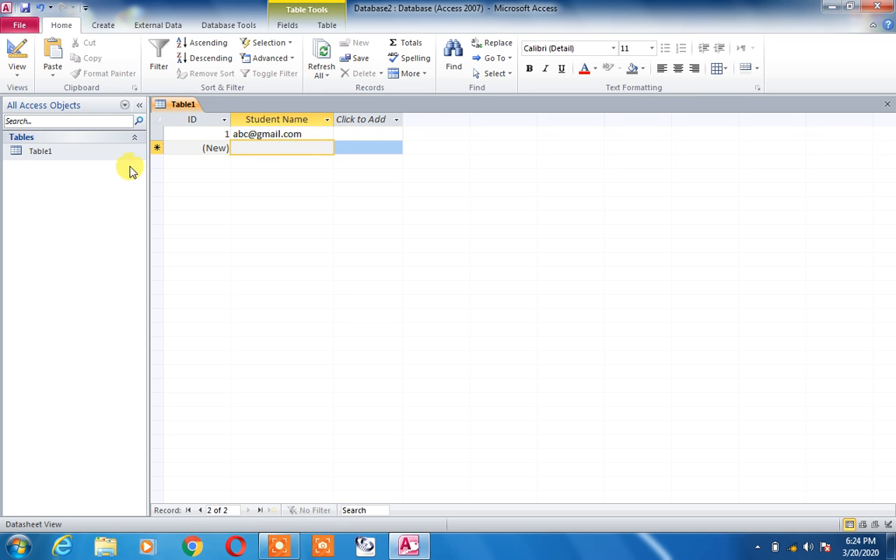
- Switch Table1 back to Design View to review its field definitions
click(40, 152)
right_click(45, 152)
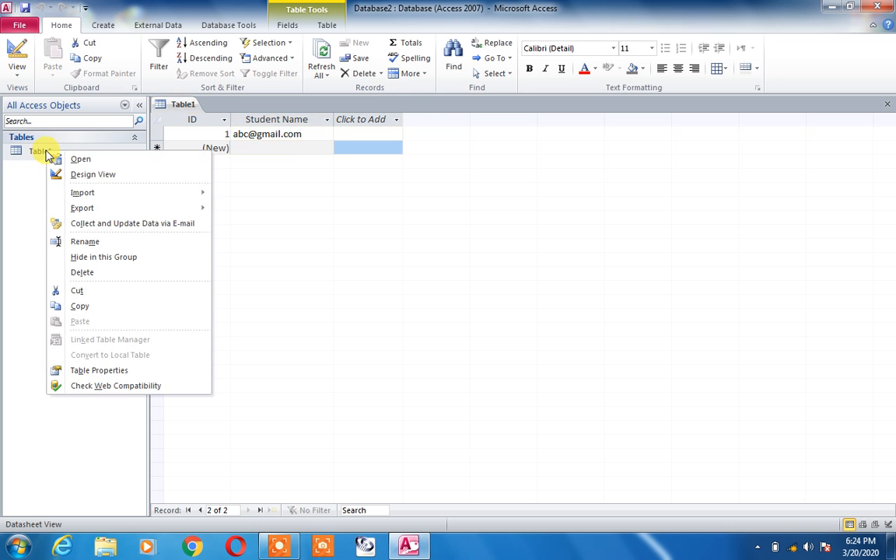
click(92, 176)
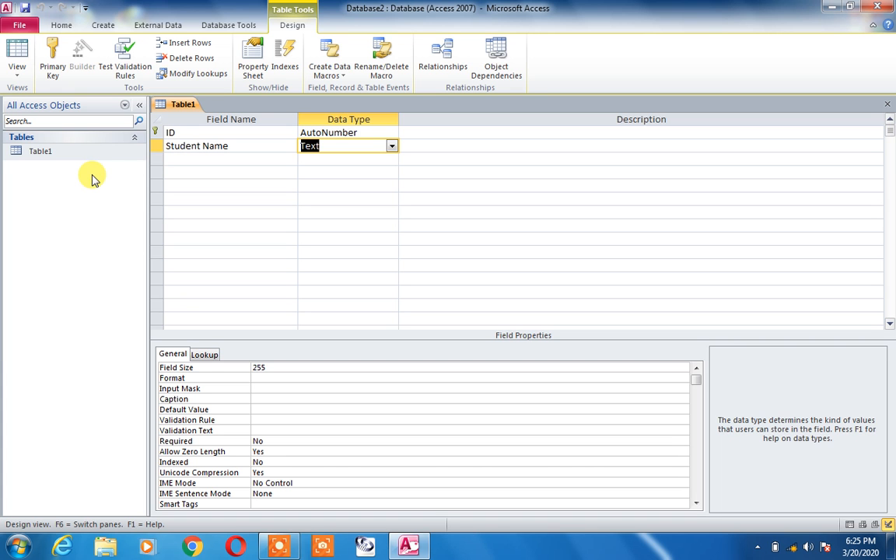
click(187, 146)
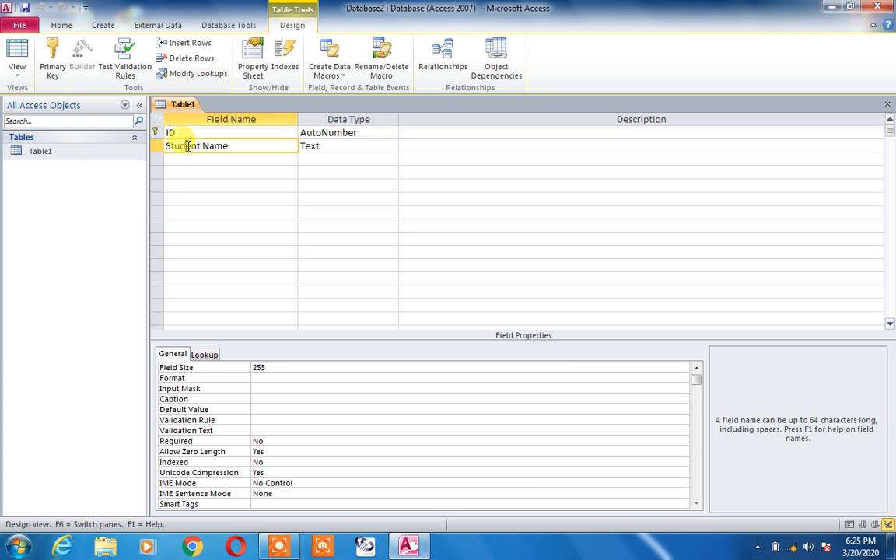
click(301, 132)
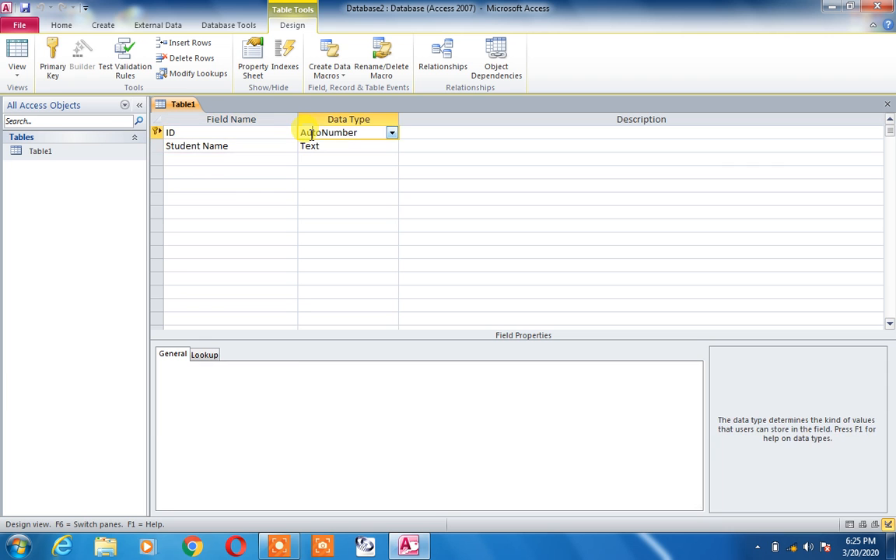
click(312, 148)
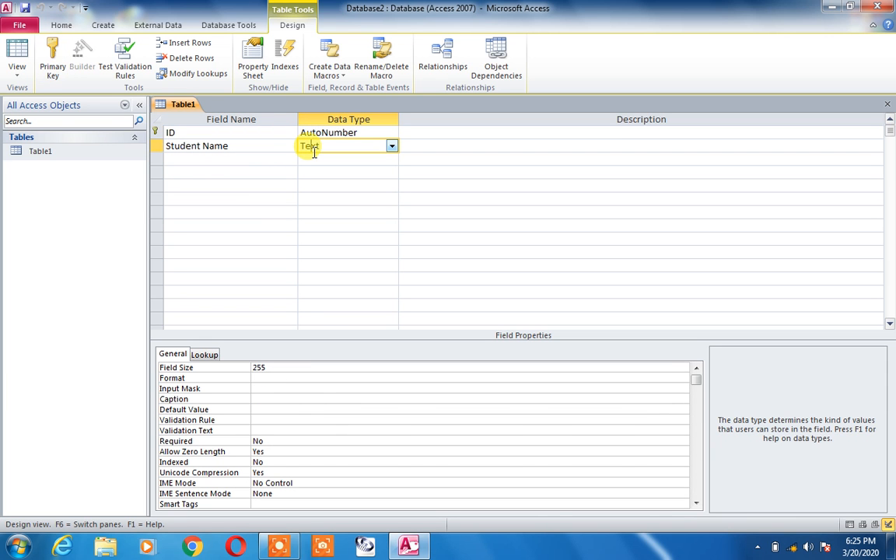